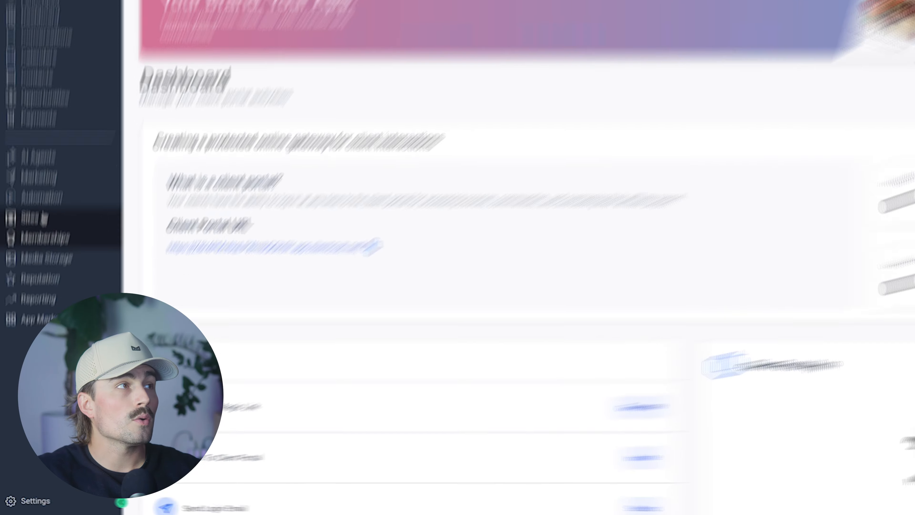
Start a new website from templates in the Websites section of Sites
click(35, 272)
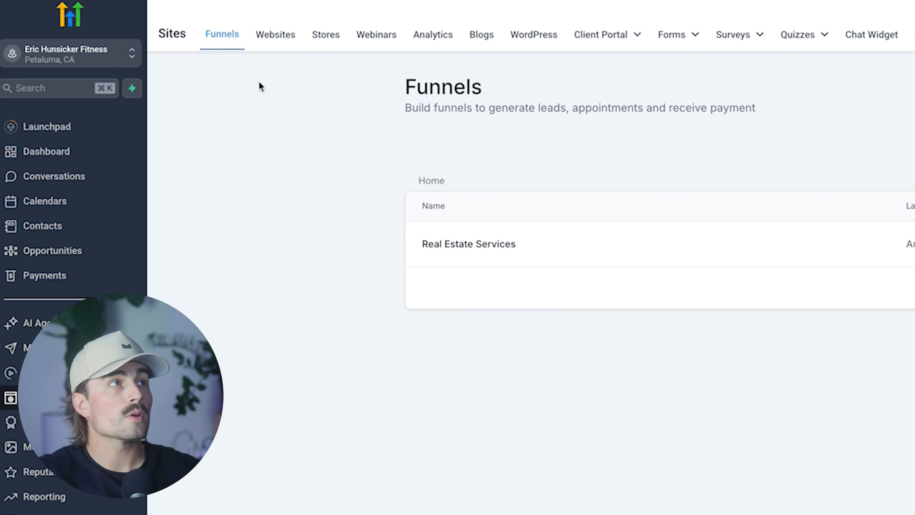
click(273, 45)
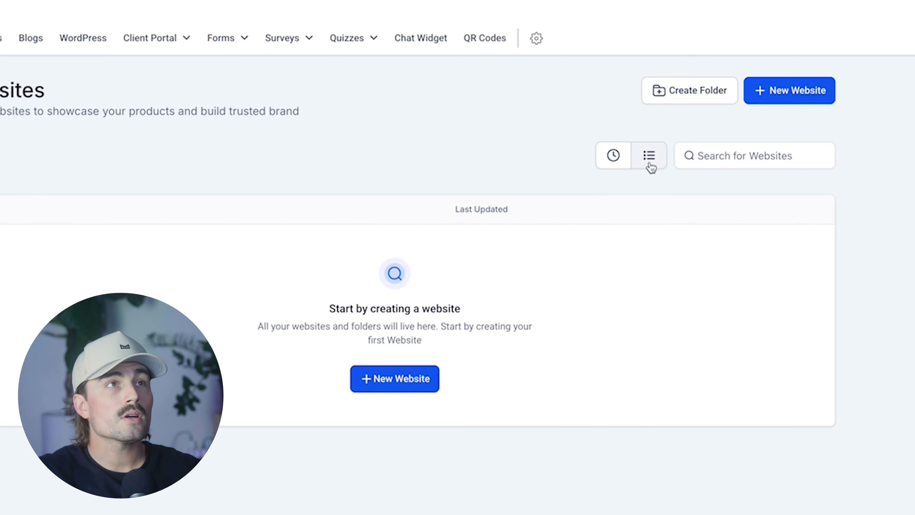
click(789, 102)
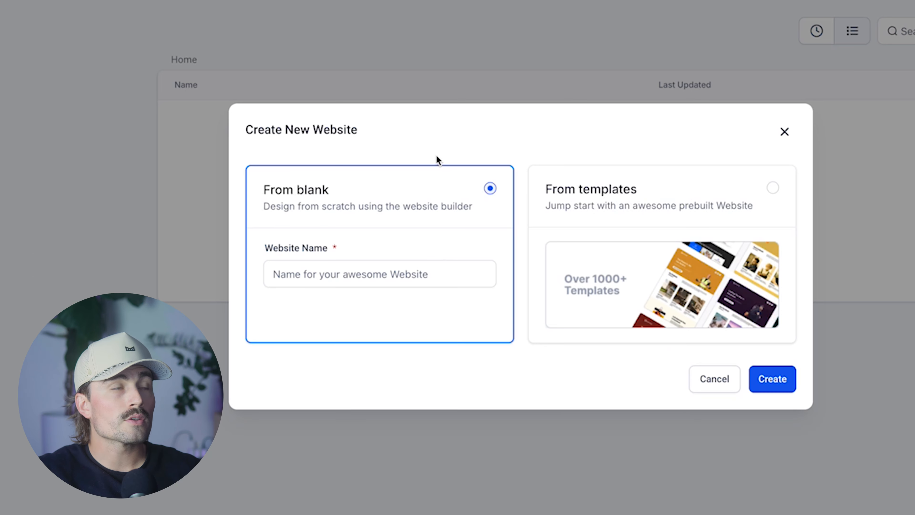
click(670, 207)
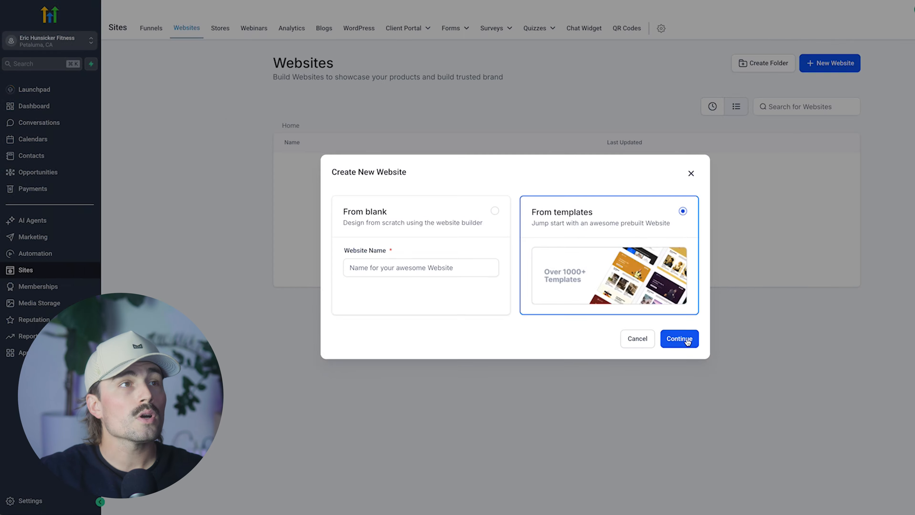
click(767, 379)
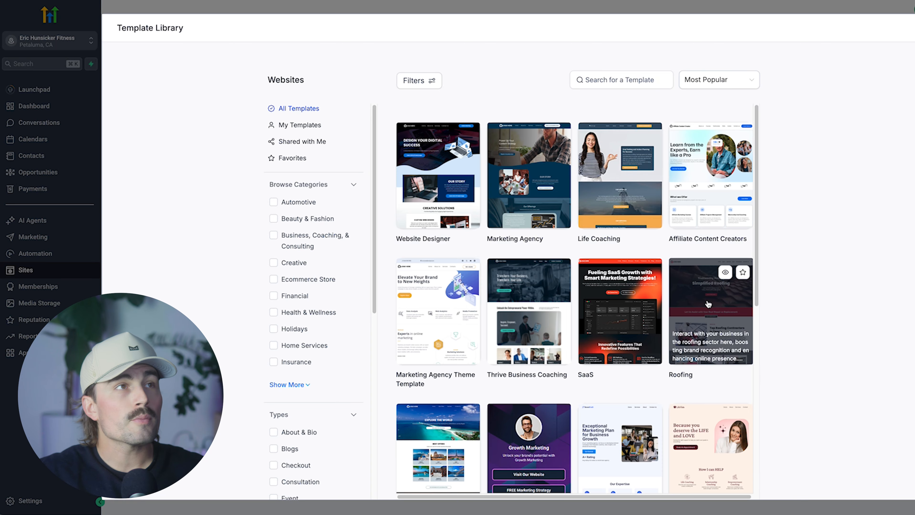
Filter the website template library to the Business, Coaching, & Consulting category
scroll(548, 202, down, 1)
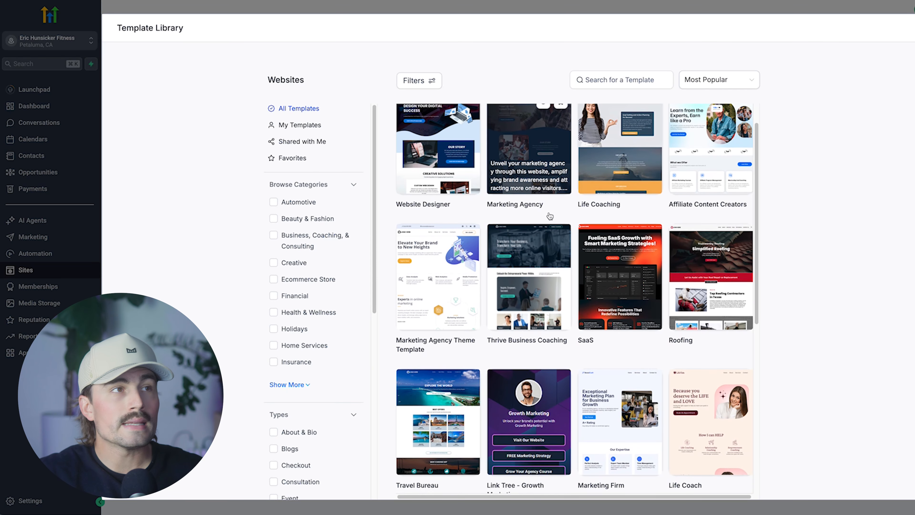
scroll(551, 221, down, 1)
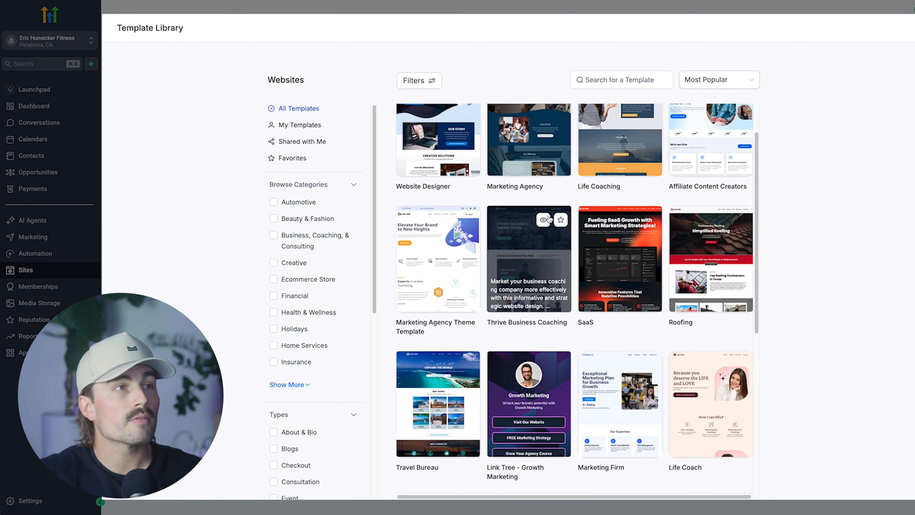
click(300, 241)
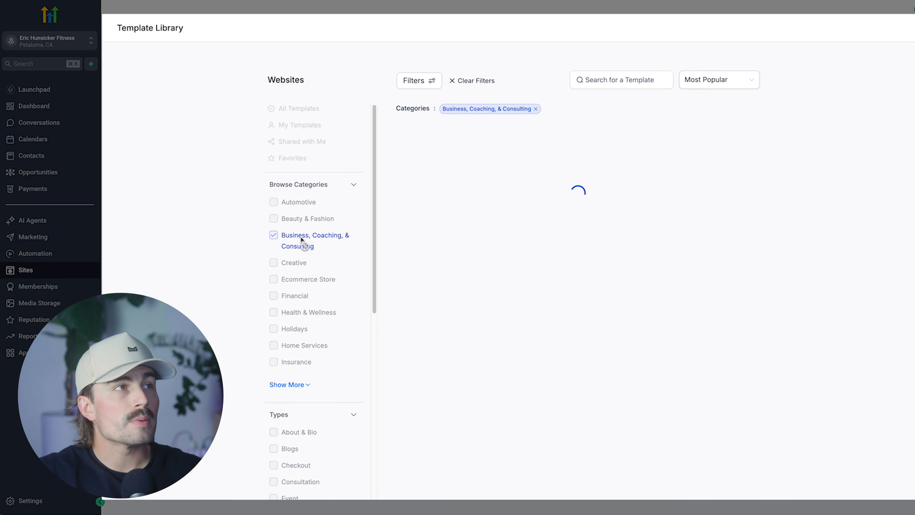
mouse_move(519, 184)
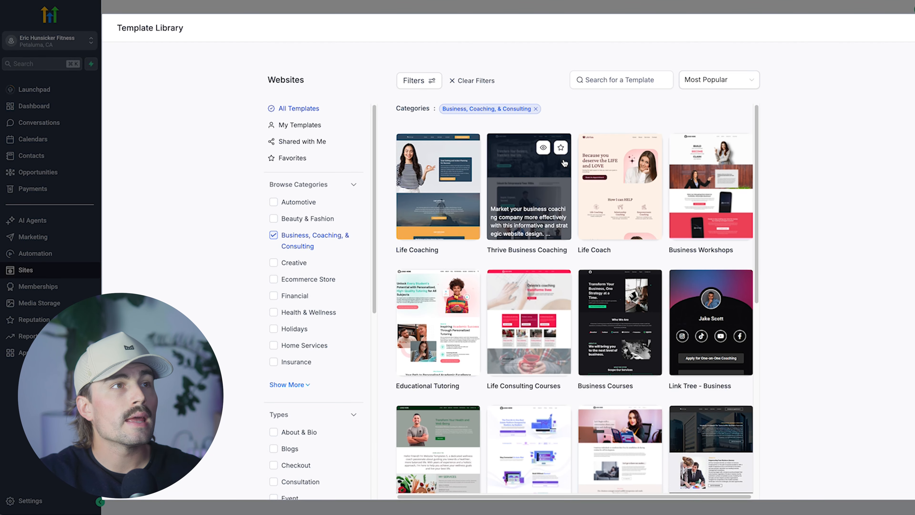
Preview the Business Courses template and continue with it for the new website
scroll(573, 159, down, 1)
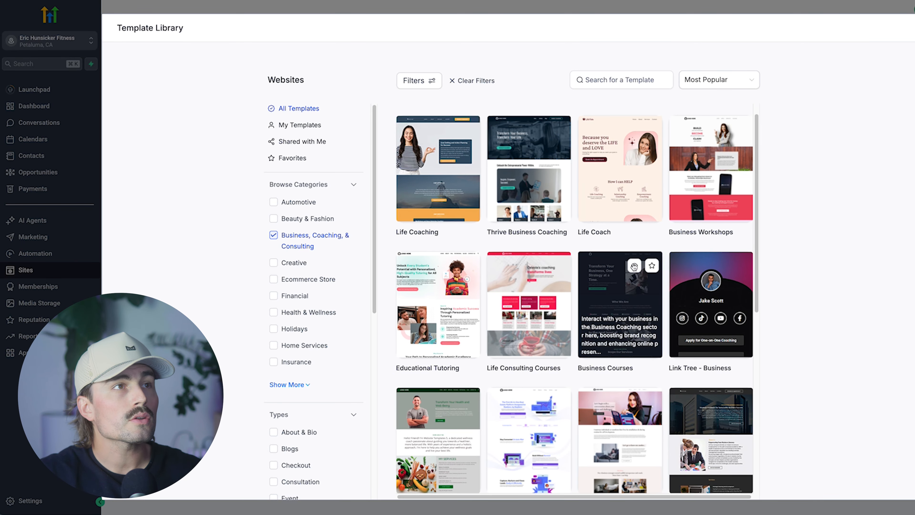
click(634, 267)
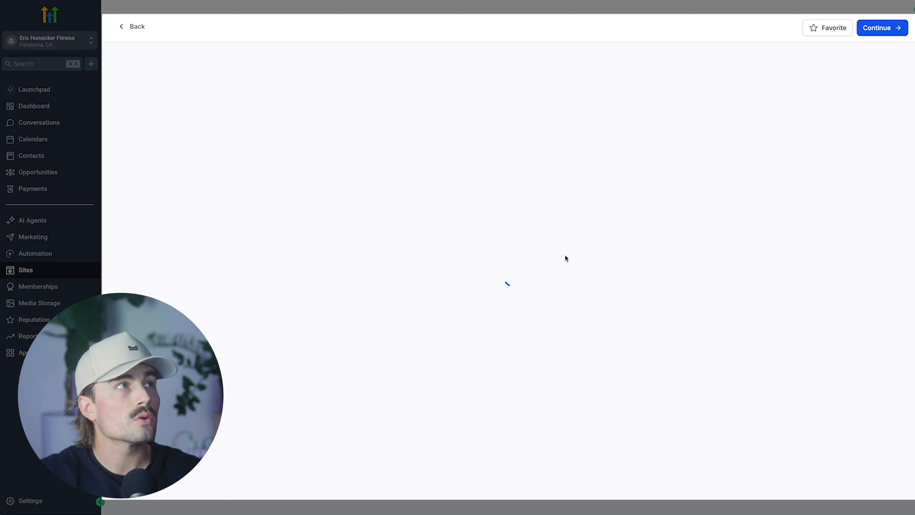
scroll(721, 331, up, 20)
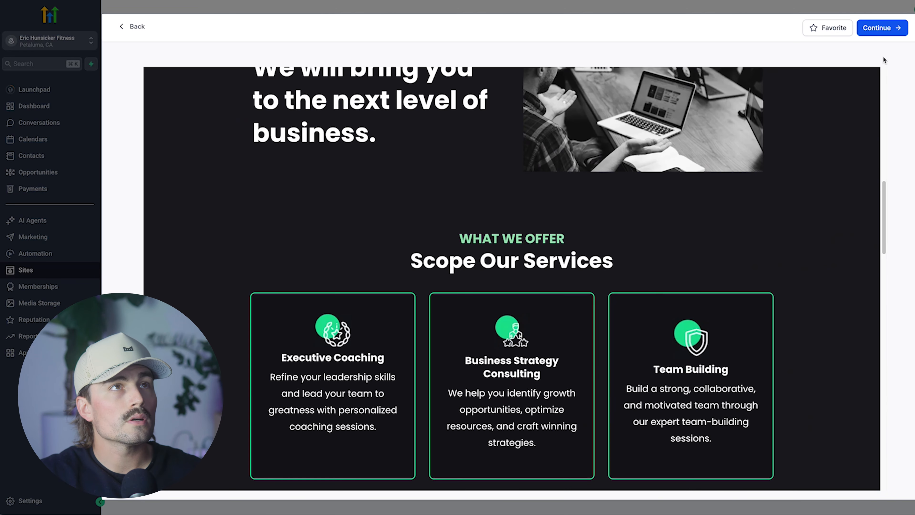
click(884, 29)
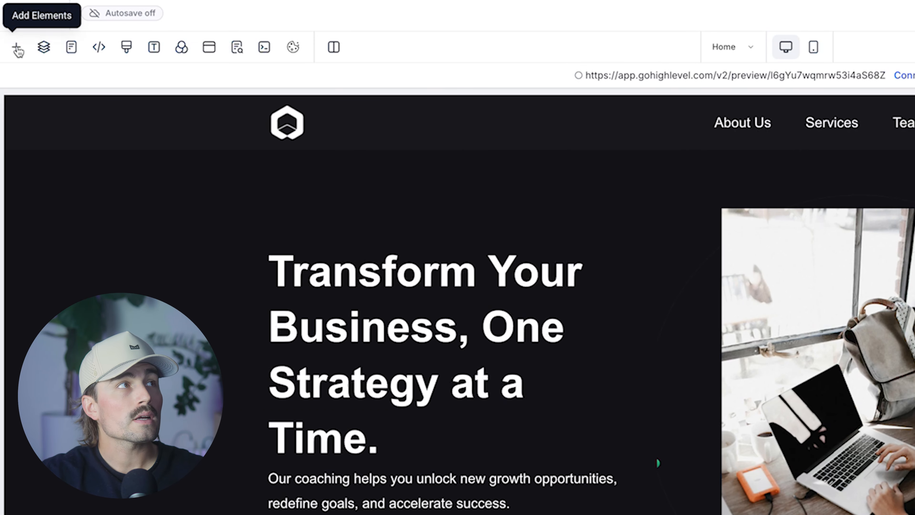
Find the Form element with the search "form" and place it below the free consultation button in the hero section
click(16, 48)
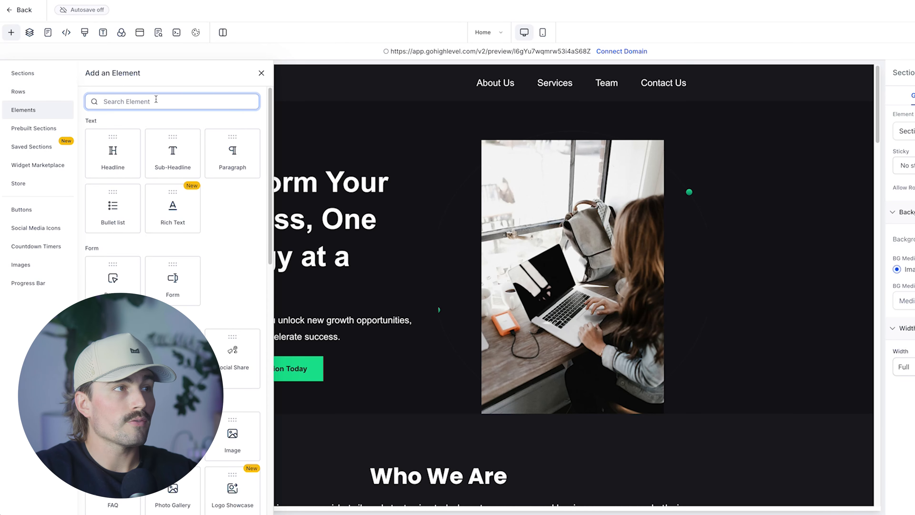
text(form)
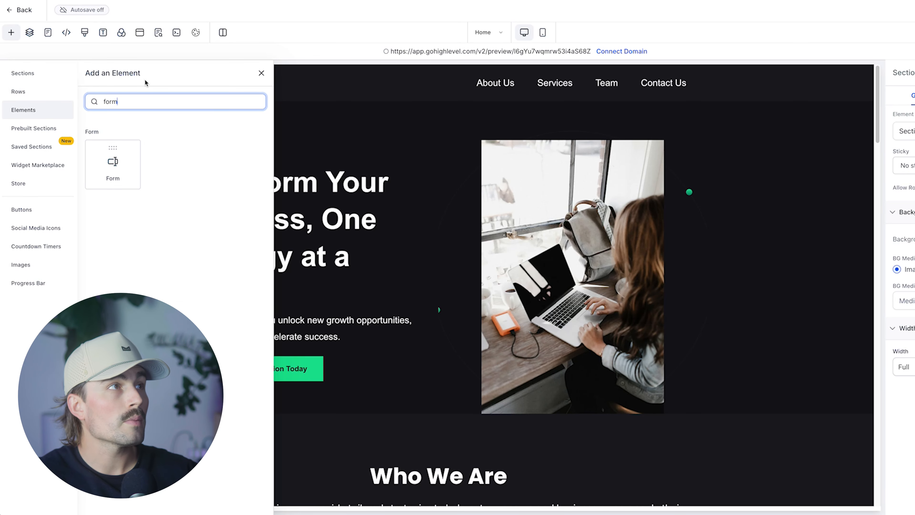
drag(131, 171, 344, 399)
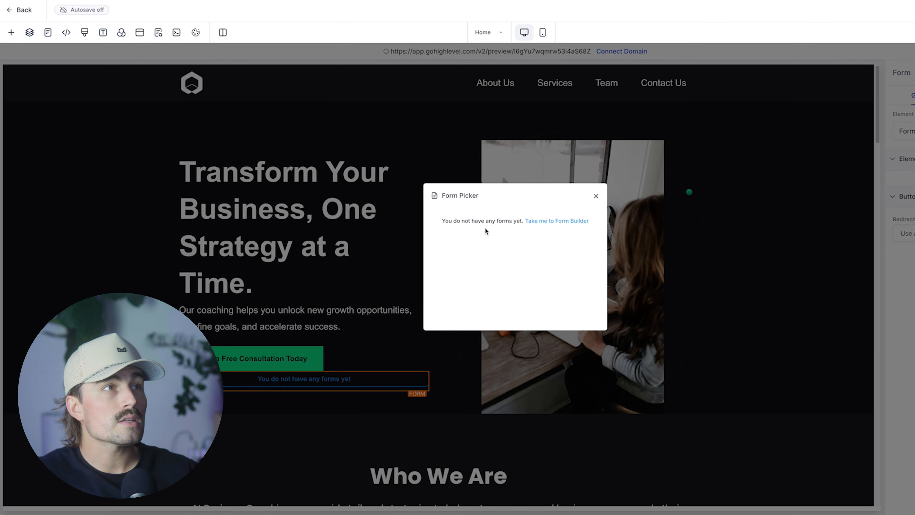
Go to the form builder from the form picker and create a new form
click(549, 222)
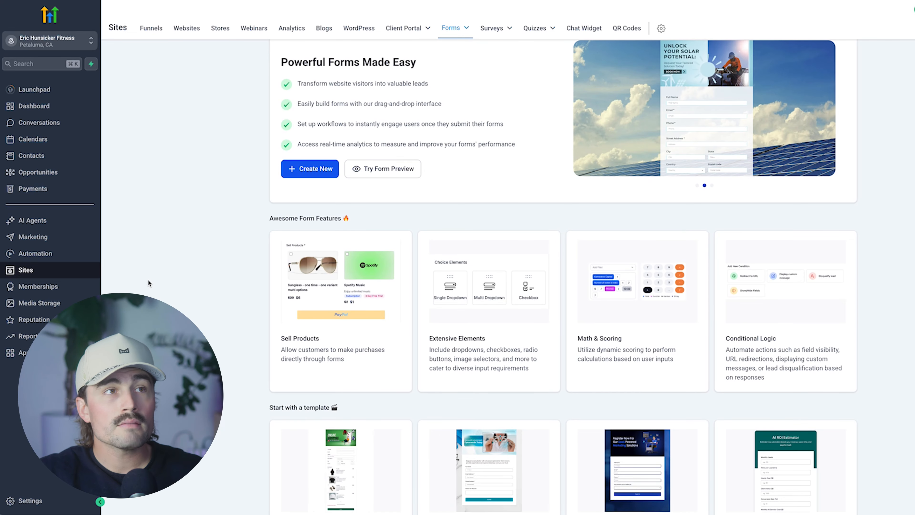
scroll(147, 283, down, 3)
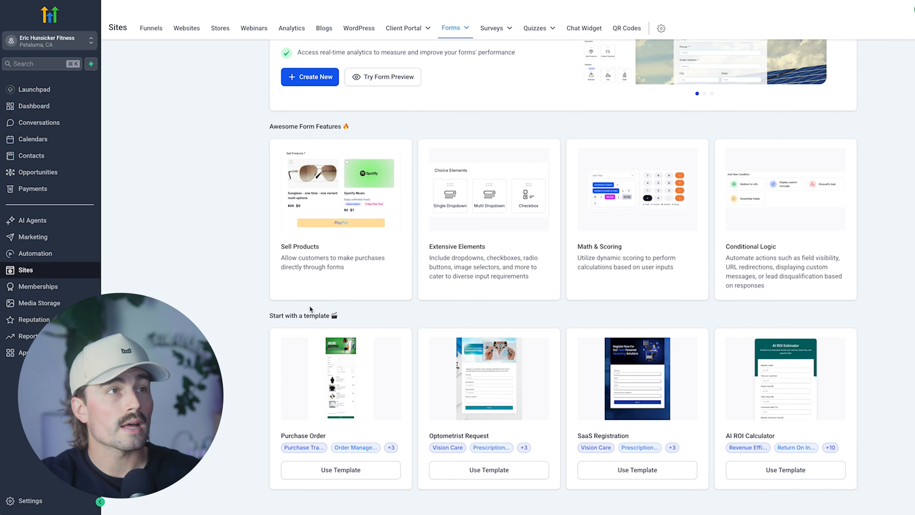
scroll(310, 309, up, 3)
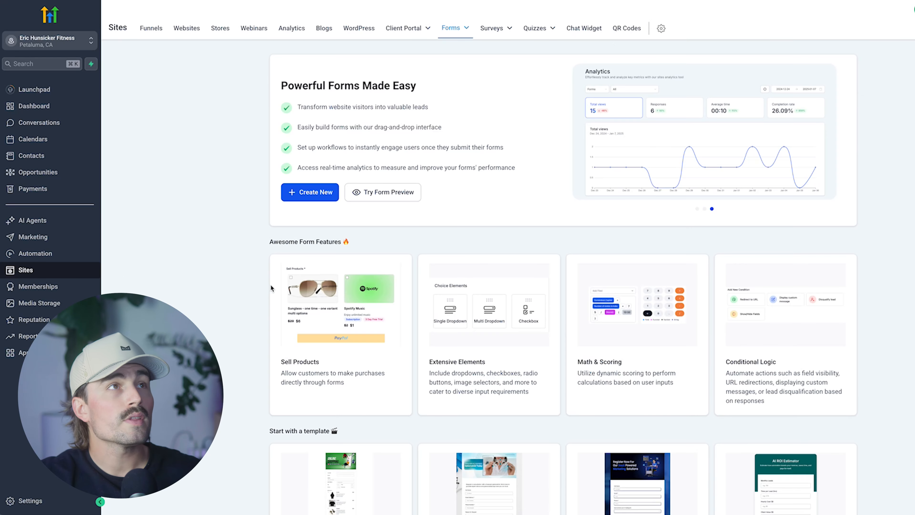
click(306, 193)
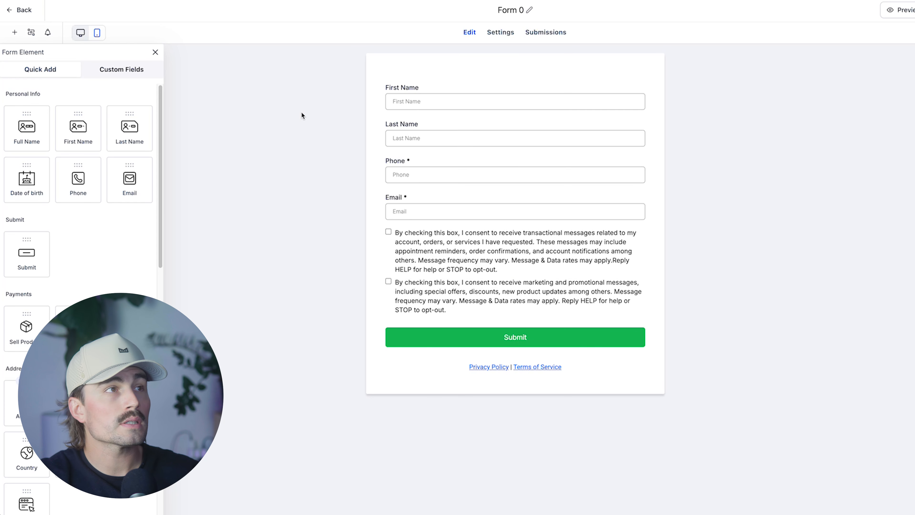
Remove the Last Name and Phone fields from the form
click(464, 134)
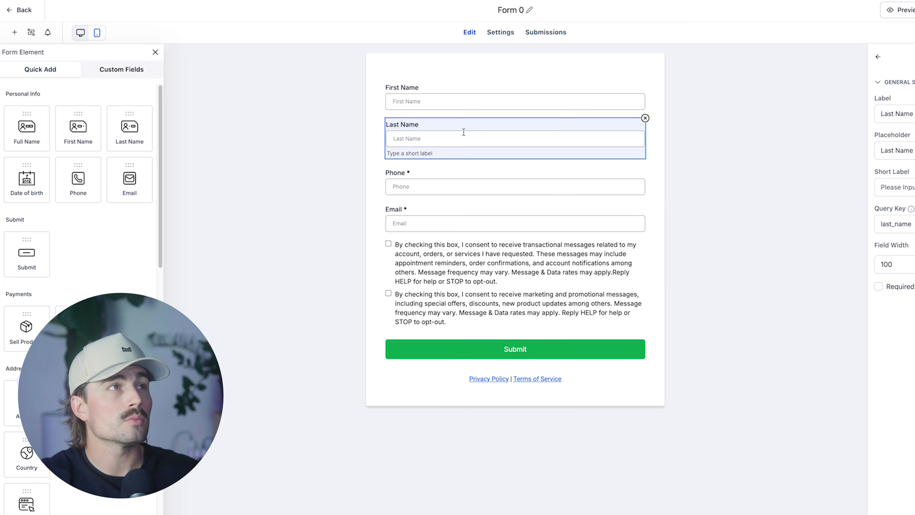
click(671, 82)
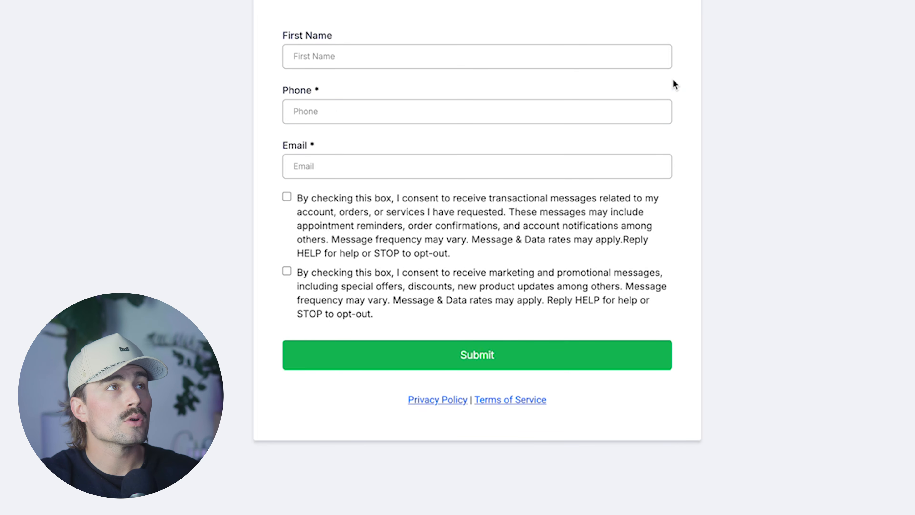
click(633, 107)
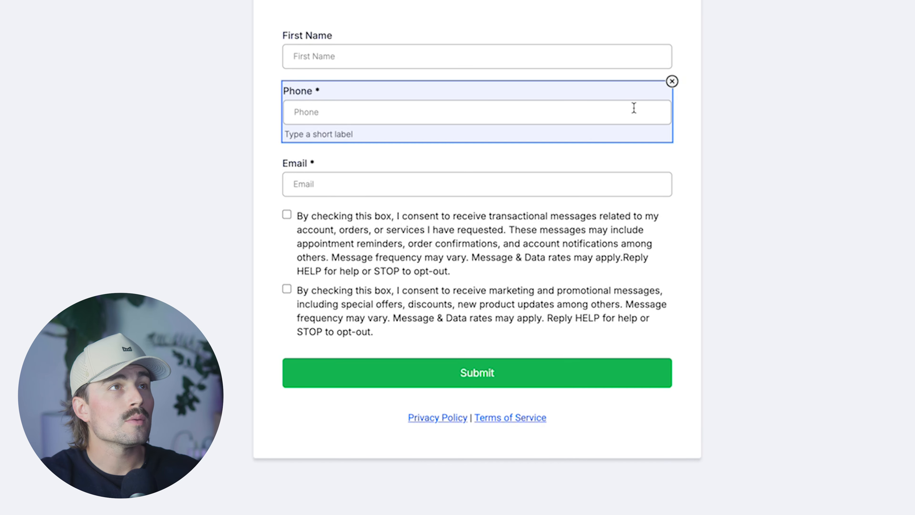
click(672, 82)
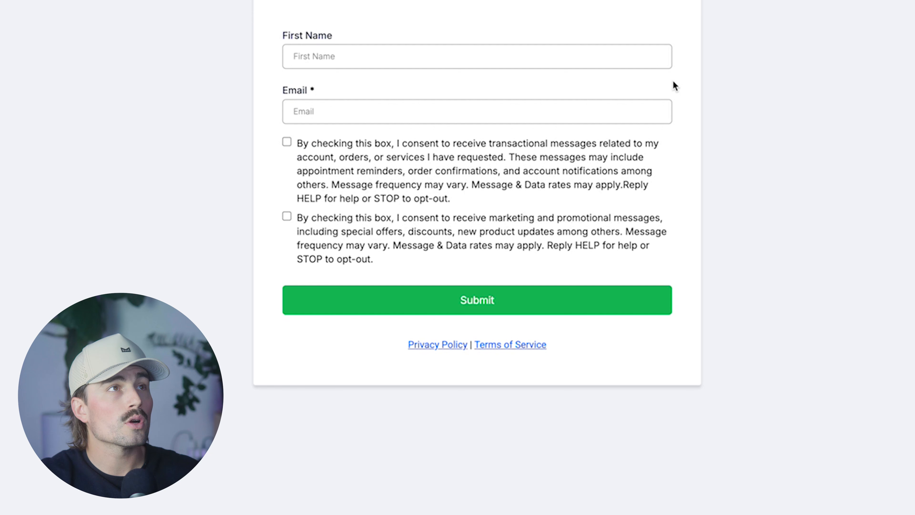
Look through the quick-add form elements, from personal info and payments to choice, rating and customized elements
click(536, 162)
click(871, 221)
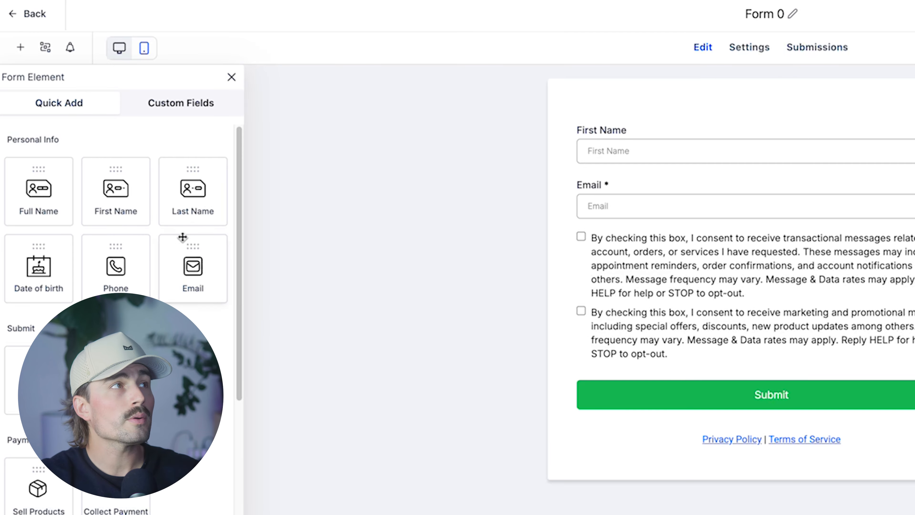
scroll(61, 176, down, 5)
scroll(91, 283, down, 8)
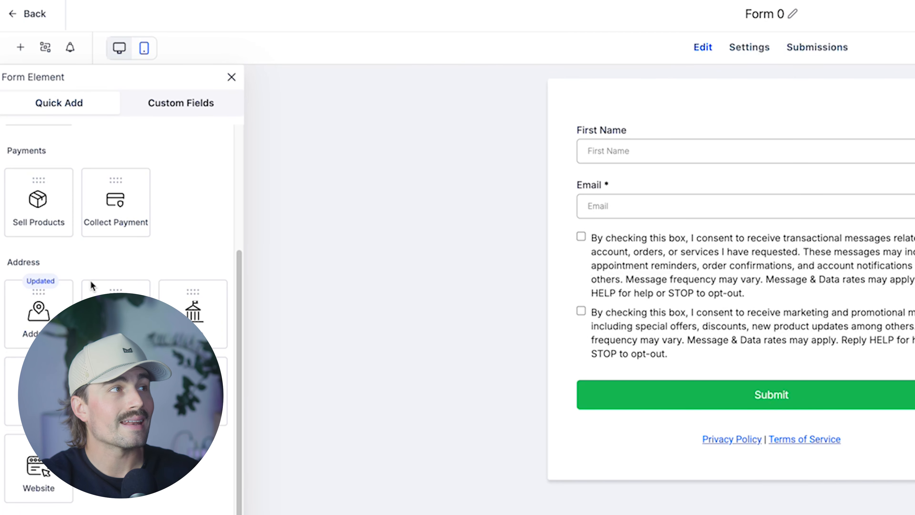
scroll(91, 282, down, 3)
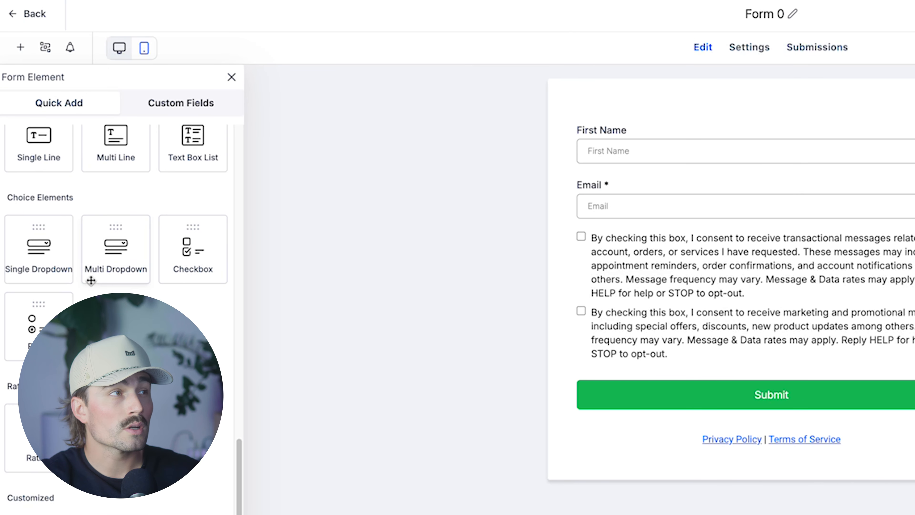
scroll(91, 280, down, 10)
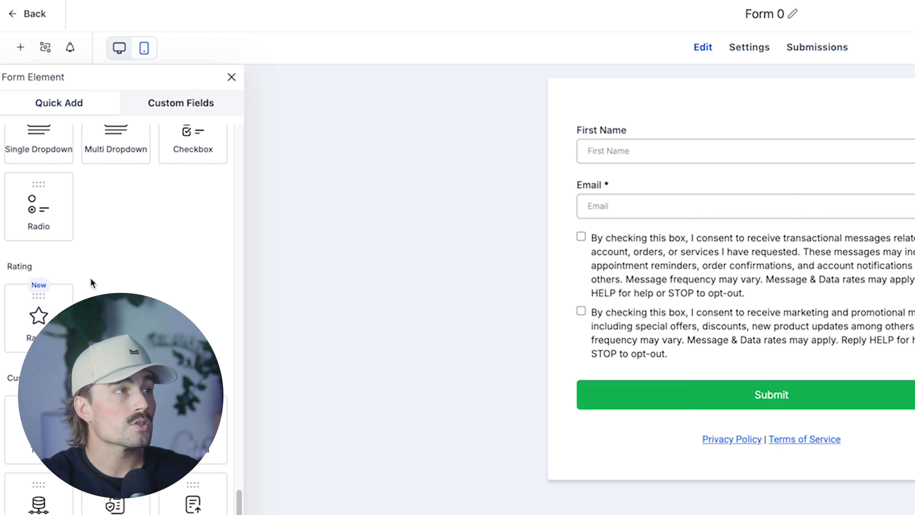
scroll(90, 280, up, 8)
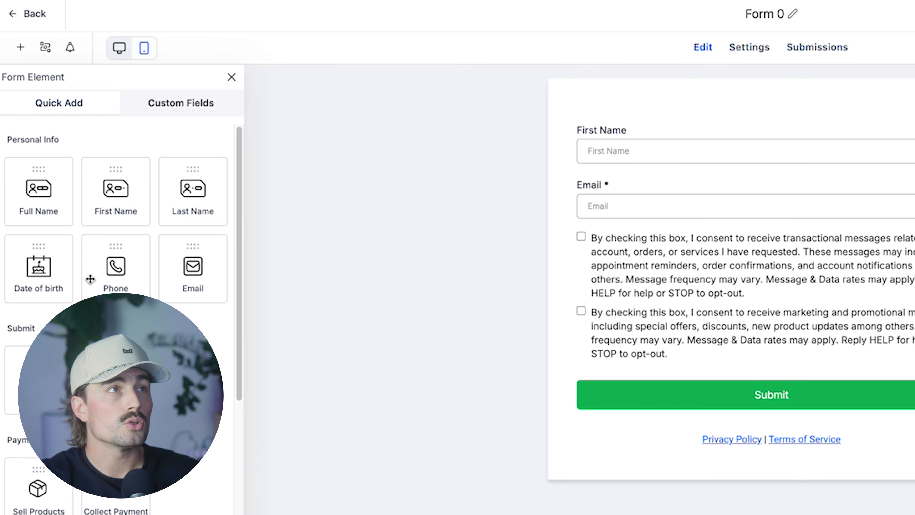
Select the Privacy Policy and Terms of Service text block beneath the form's Submit button
click(829, 398)
click(636, 281)
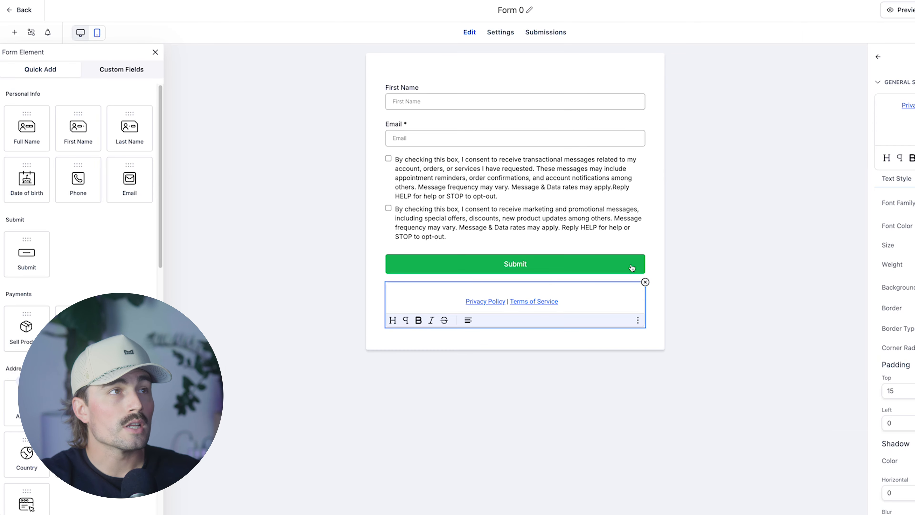